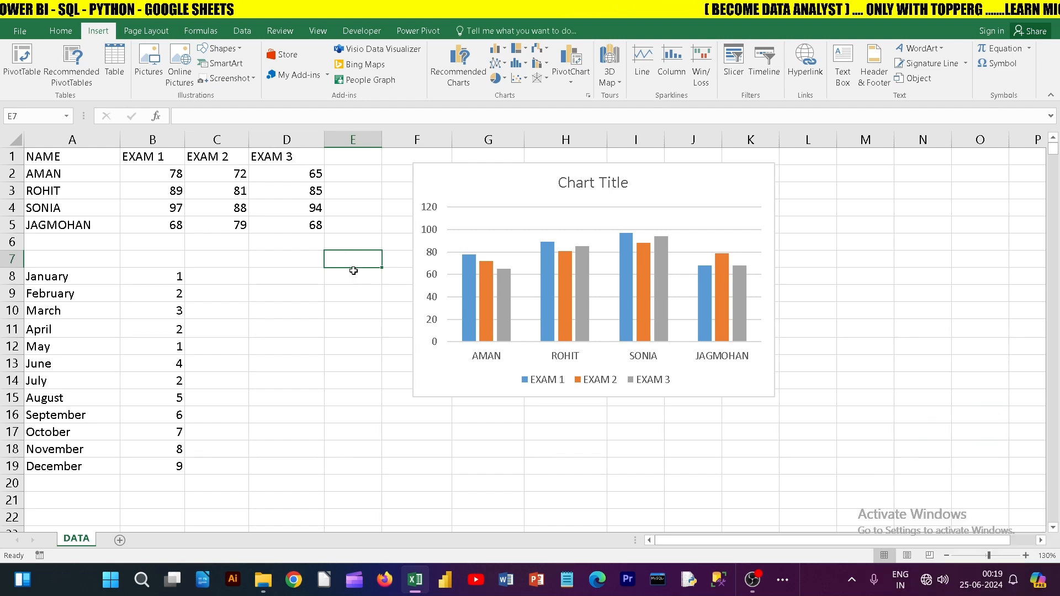
- Delete the existing clustered column chart of the exam scores
click(459, 189)
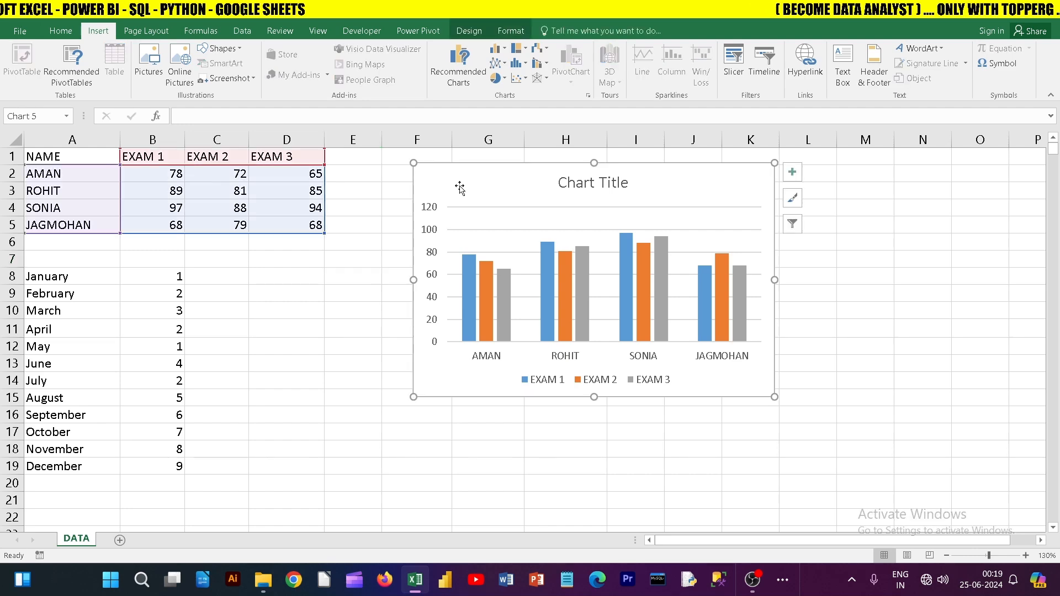
key(Delete)
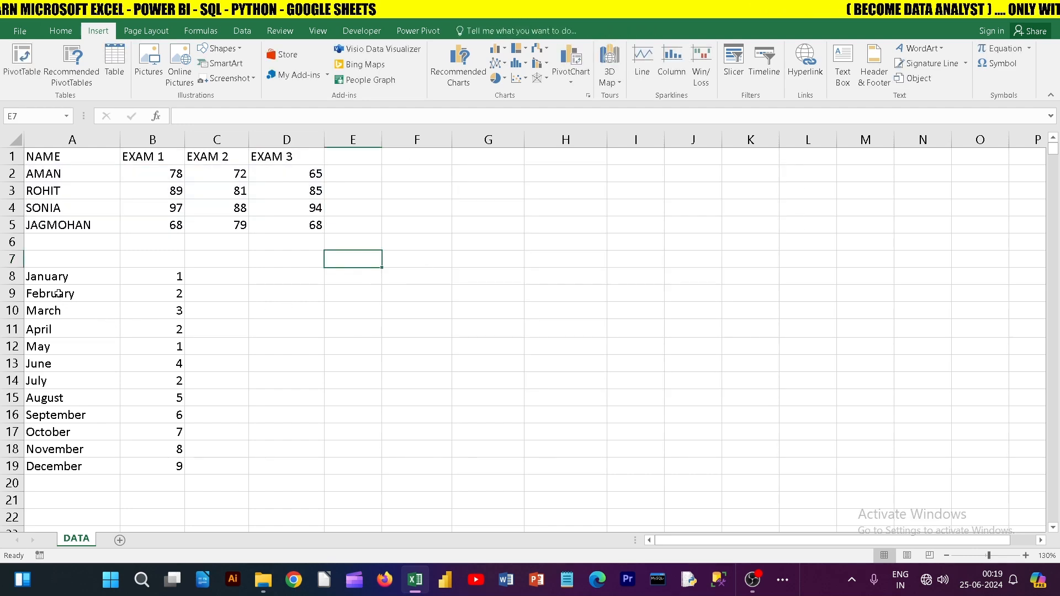
- Examine the month names and their values in the range A8:B19
drag(57, 277, 133, 466)
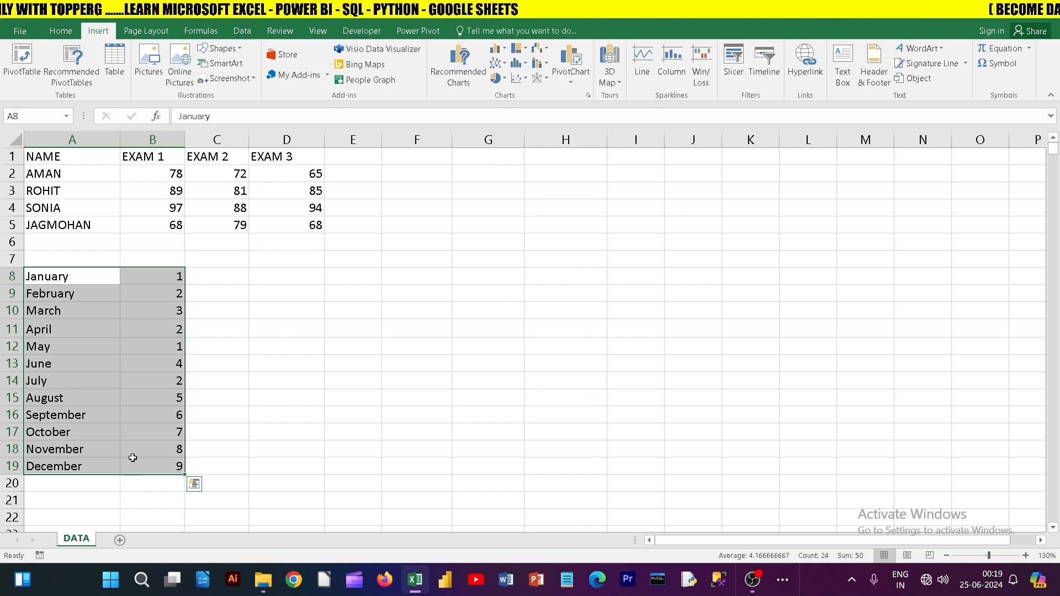
click(78, 275)
click(147, 275)
click(137, 292)
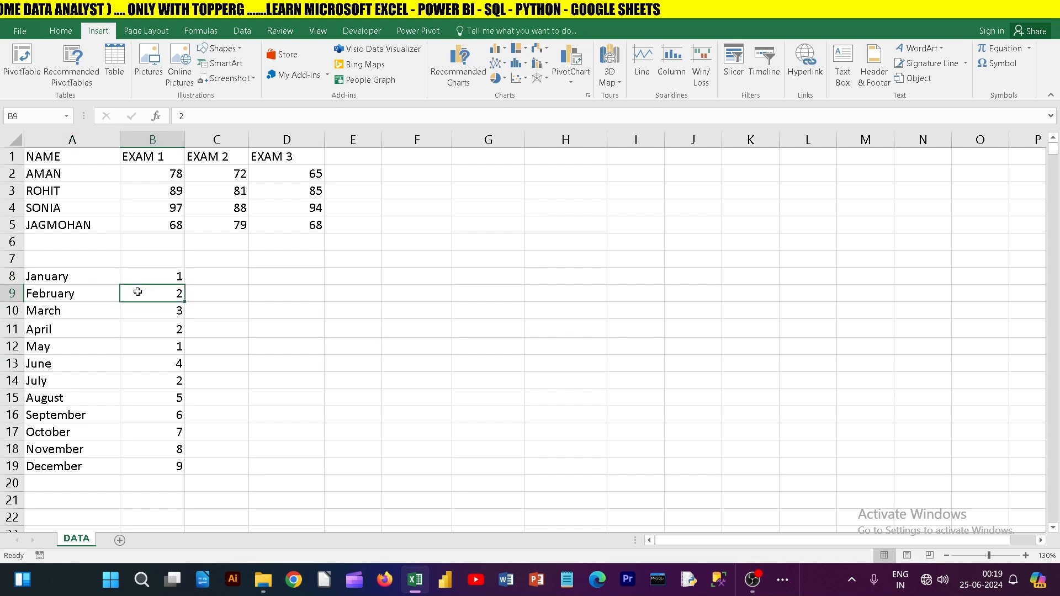
click(149, 278)
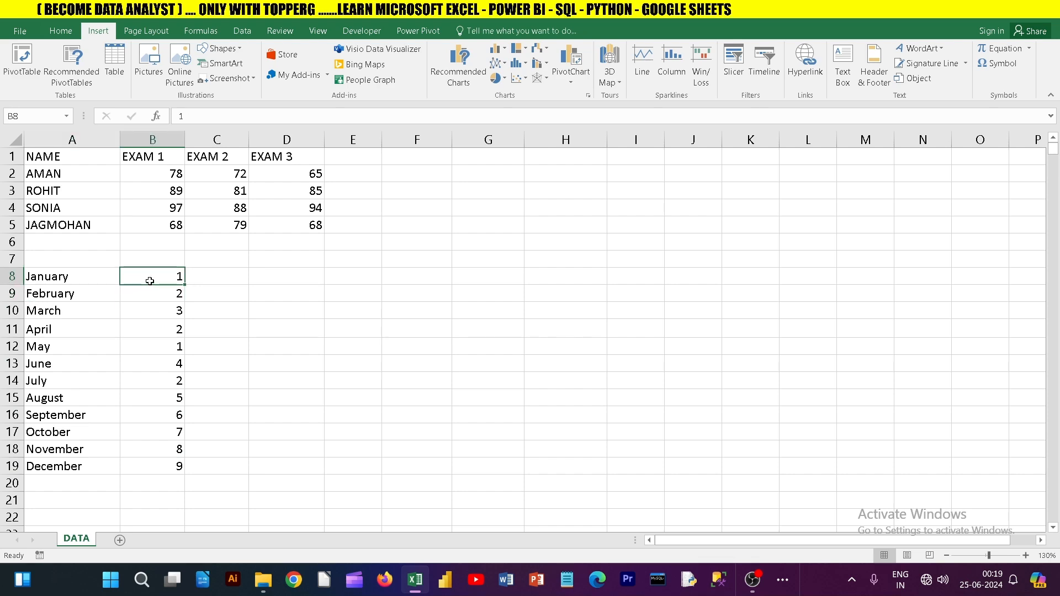
click(149, 292)
click(148, 310)
click(147, 332)
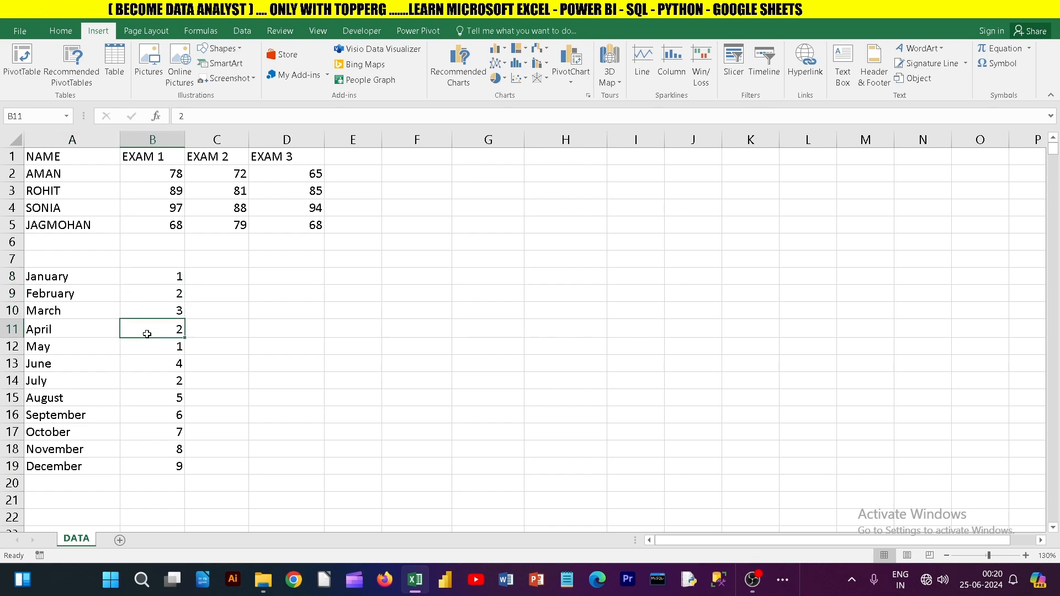
- Insert a 2-D clustered column chart from the monthly data in A8:B19
drag(90, 277, 150, 467)
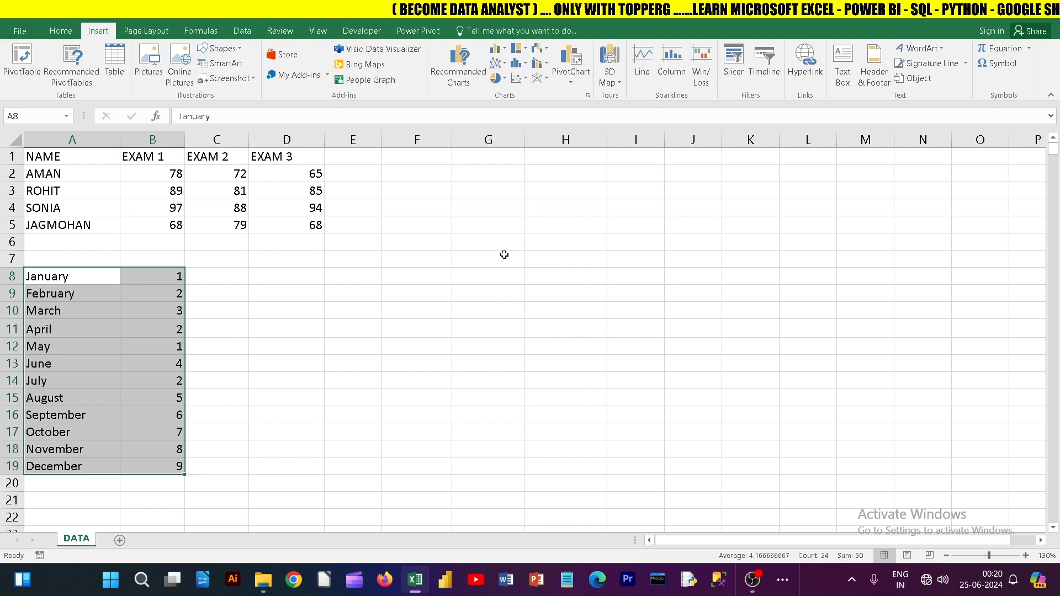
click(498, 49)
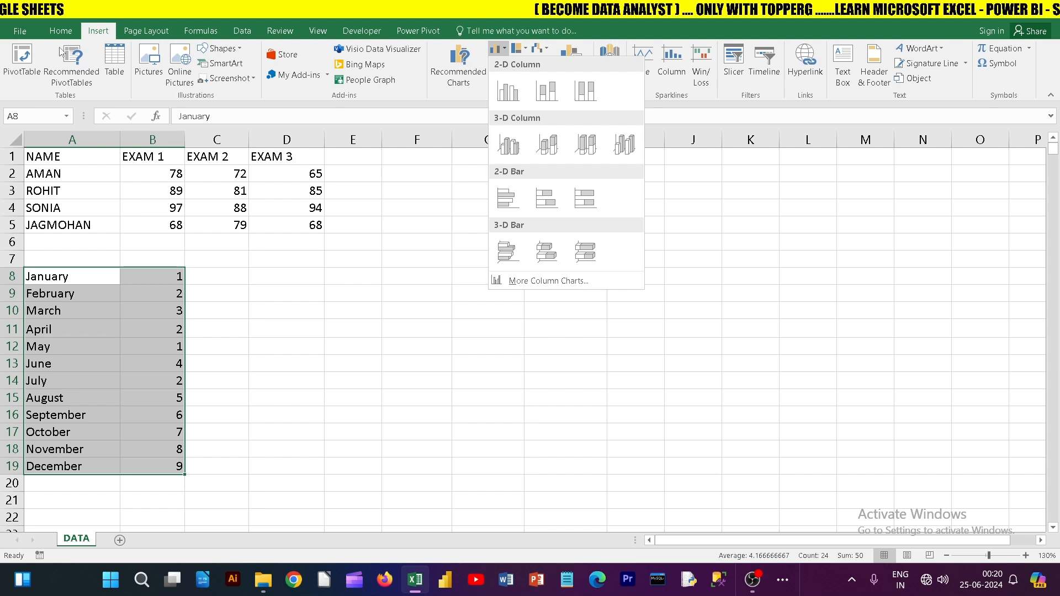
mouse_move(511, 84)
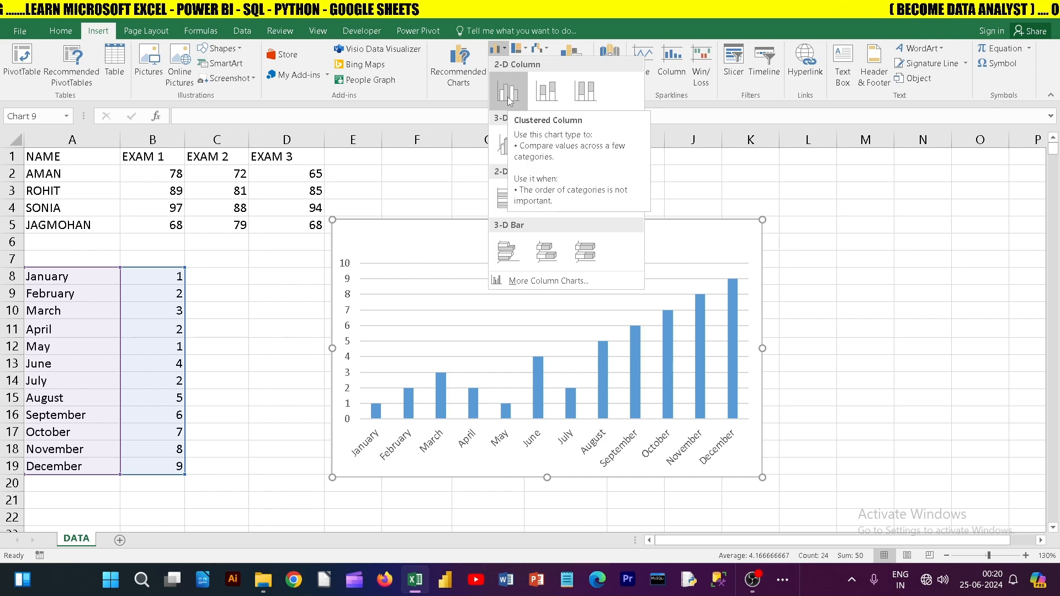
click(507, 97)
- Try moving the monthly chart's title slightly upward, and undo the move
click(582, 234)
drag(581, 234, 581, 214)
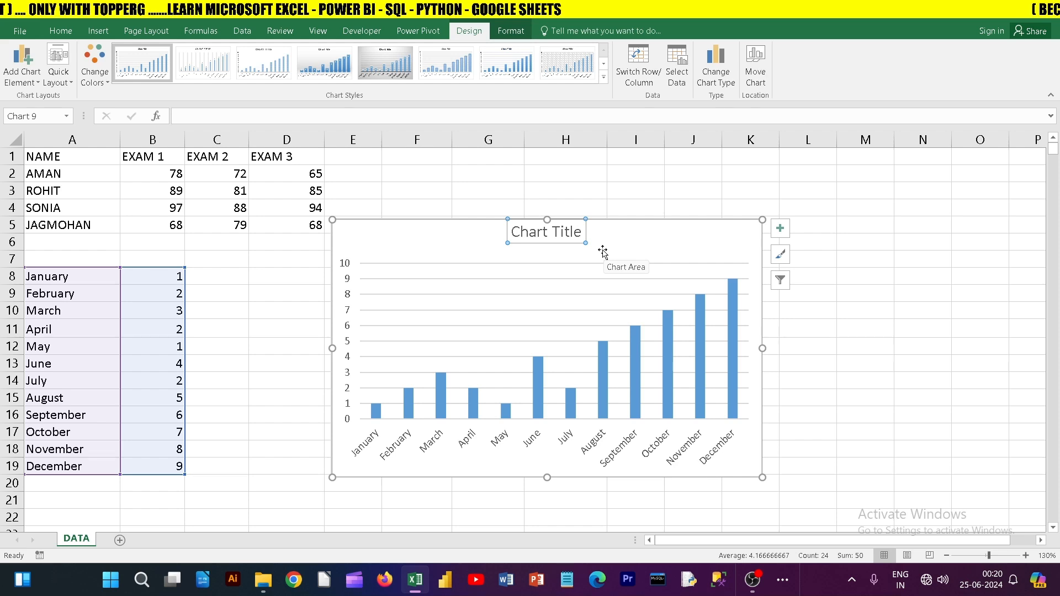
key(ctrl+z)
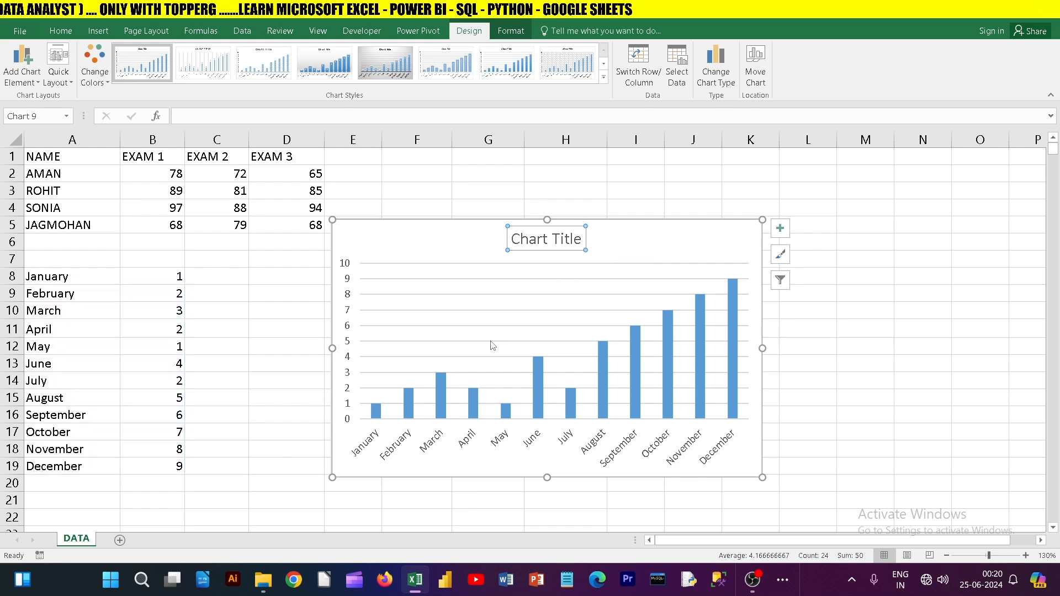
- Shift the monthly chart slightly up and to the right, and delete it
mouse_move(442, 406)
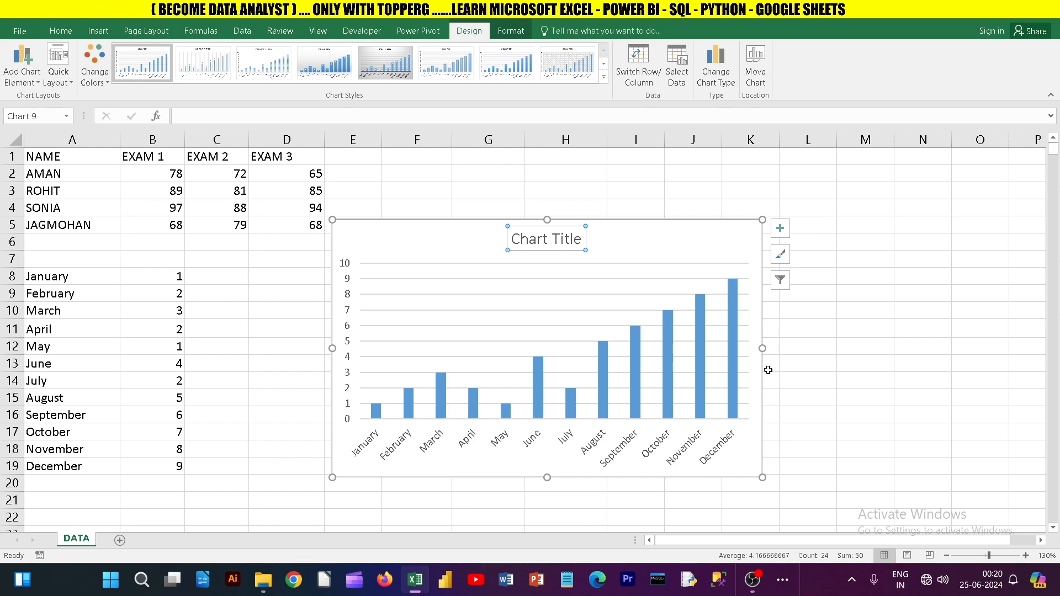
drag(625, 237, 652, 215)
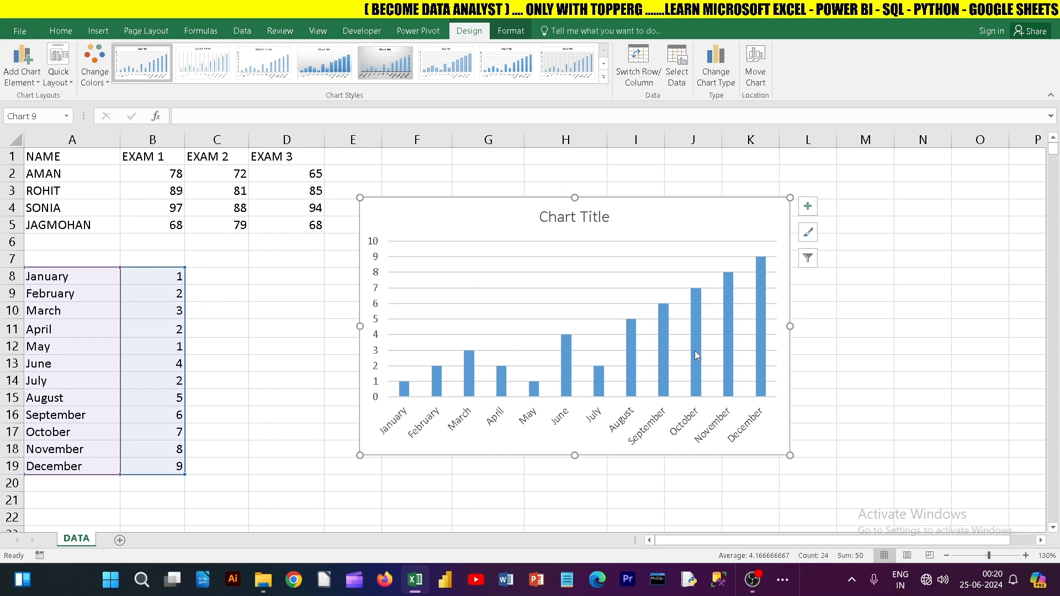
mouse_move(695, 351)
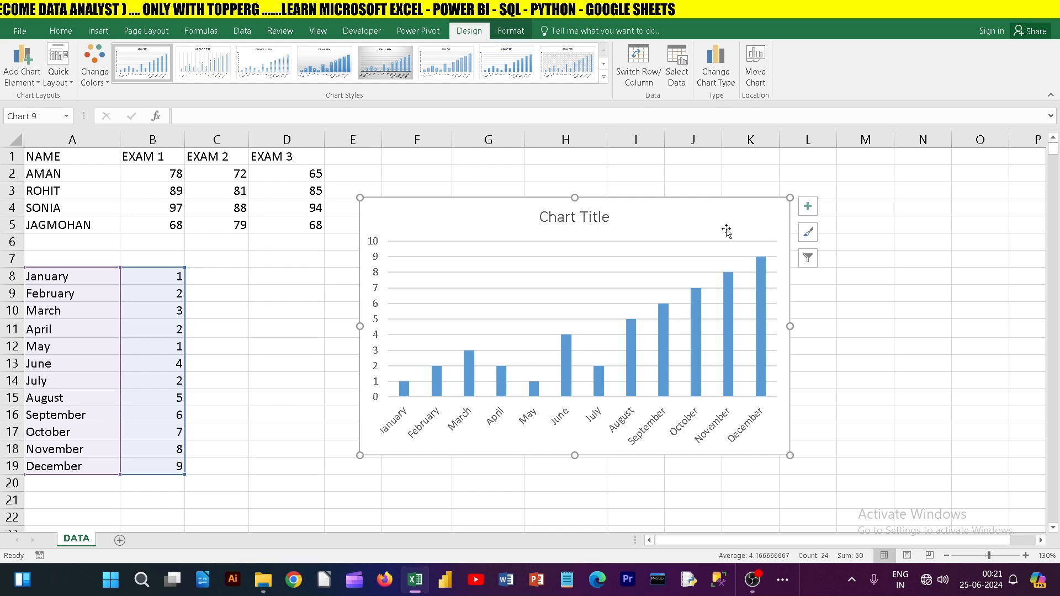
key(Delete)
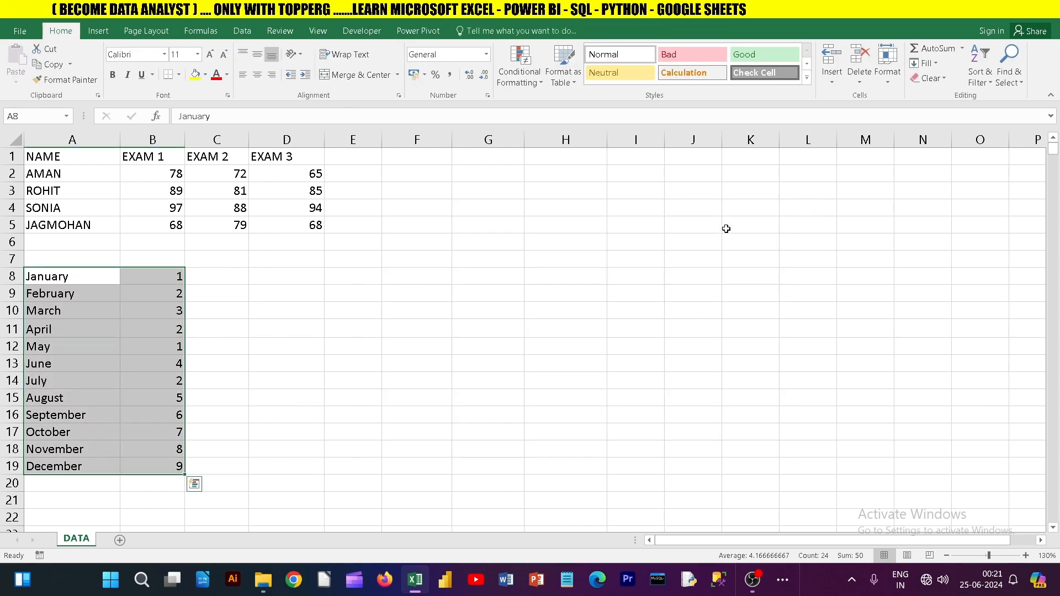
- Insert a 2-D clustered column chart of the names and EXAM 1 scores in A1:B5
click(434, 311)
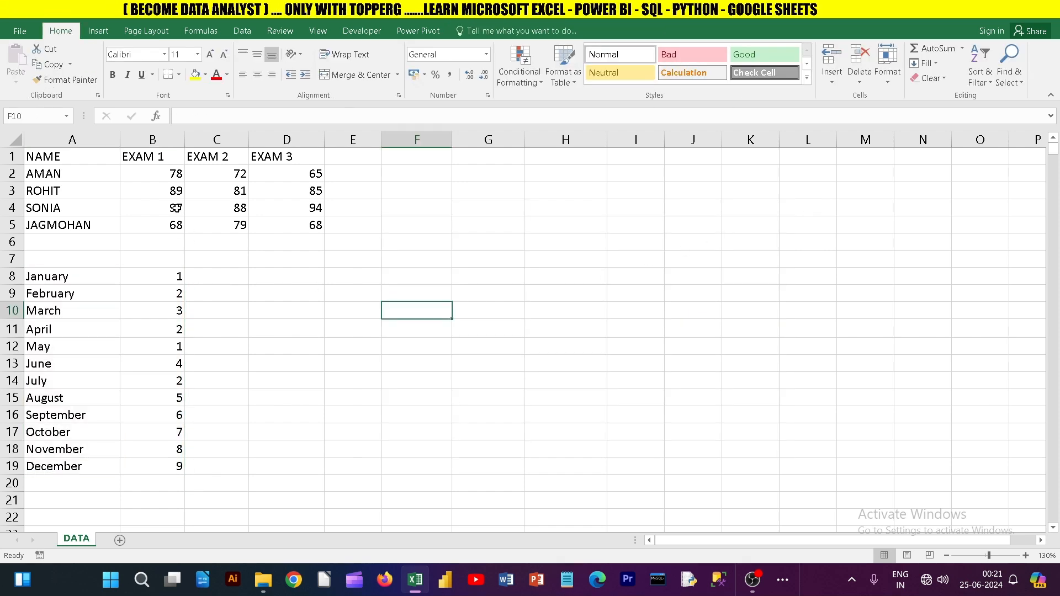
click(106, 154)
drag(88, 157, 284, 220)
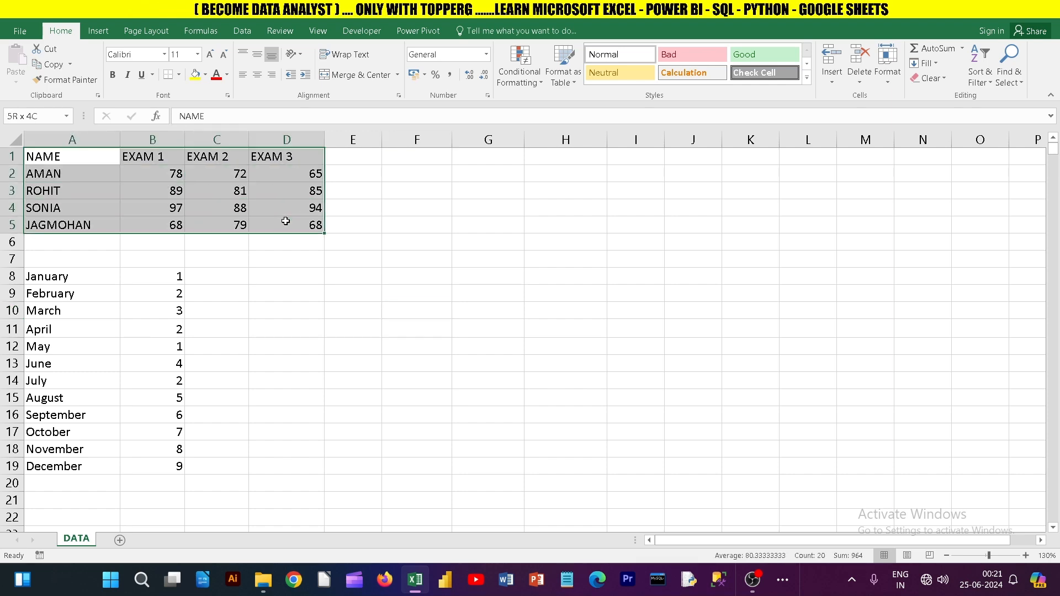
drag(154, 159, 124, 201)
drag(71, 152, 156, 225)
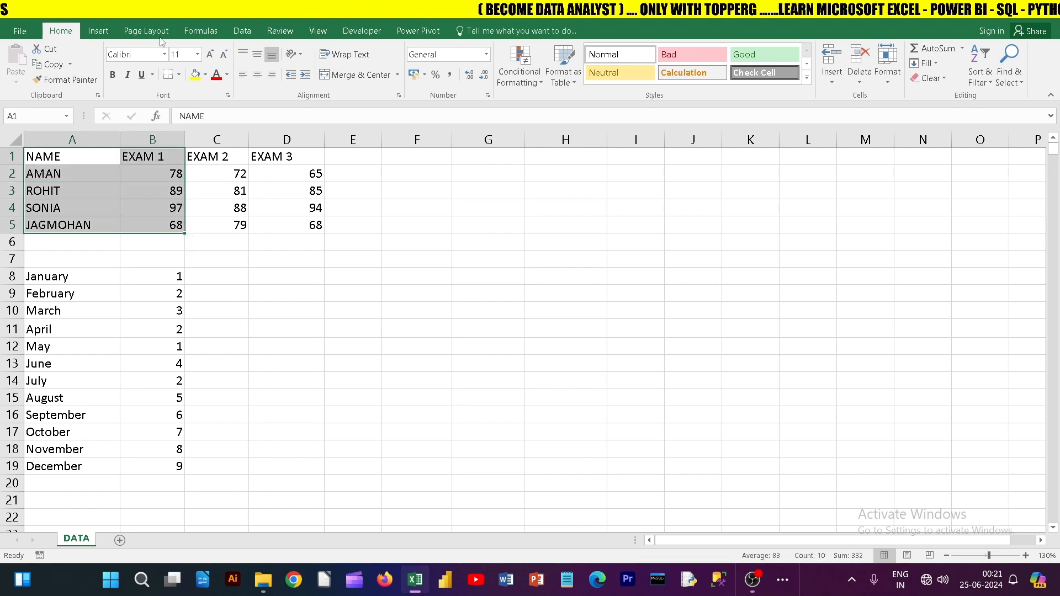
click(98, 30)
click(499, 49)
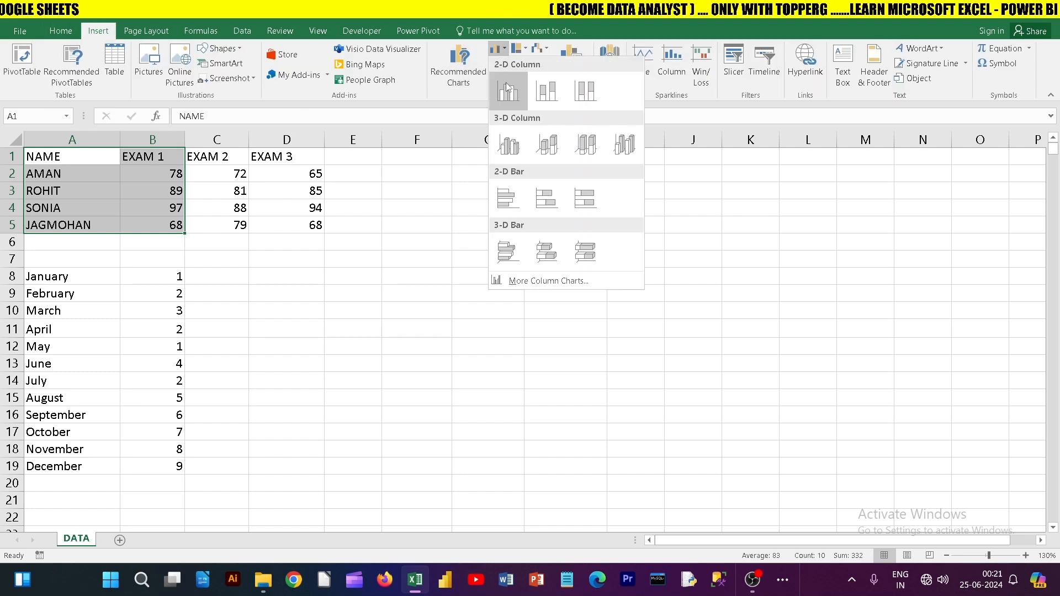
click(506, 138)
- Try moving the EXAM 1 chart title to the right, and undo the move
click(569, 238)
drag(525, 251, 602, 245)
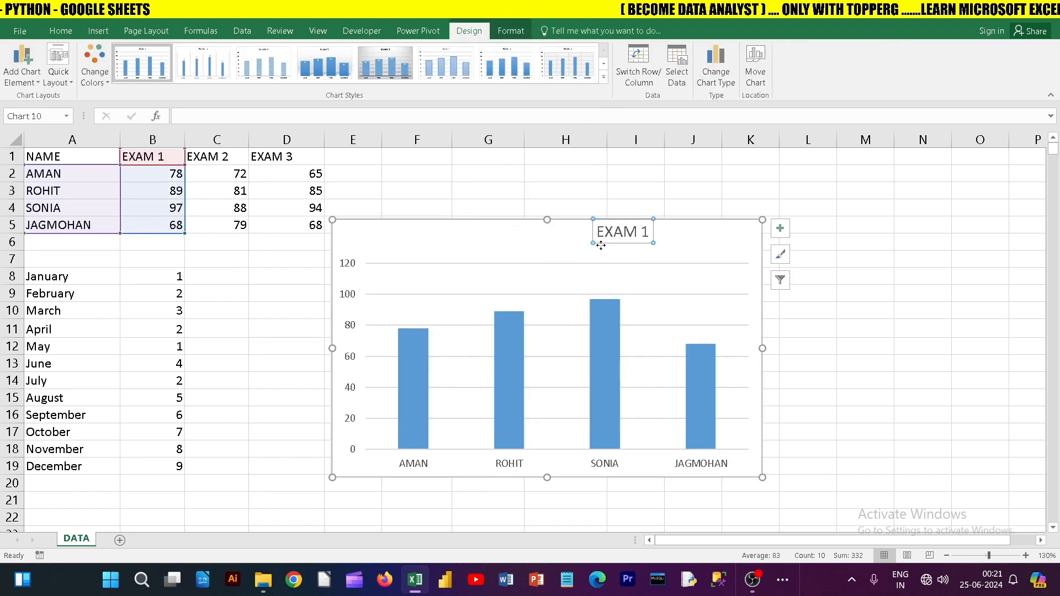
key(ctrl+z)
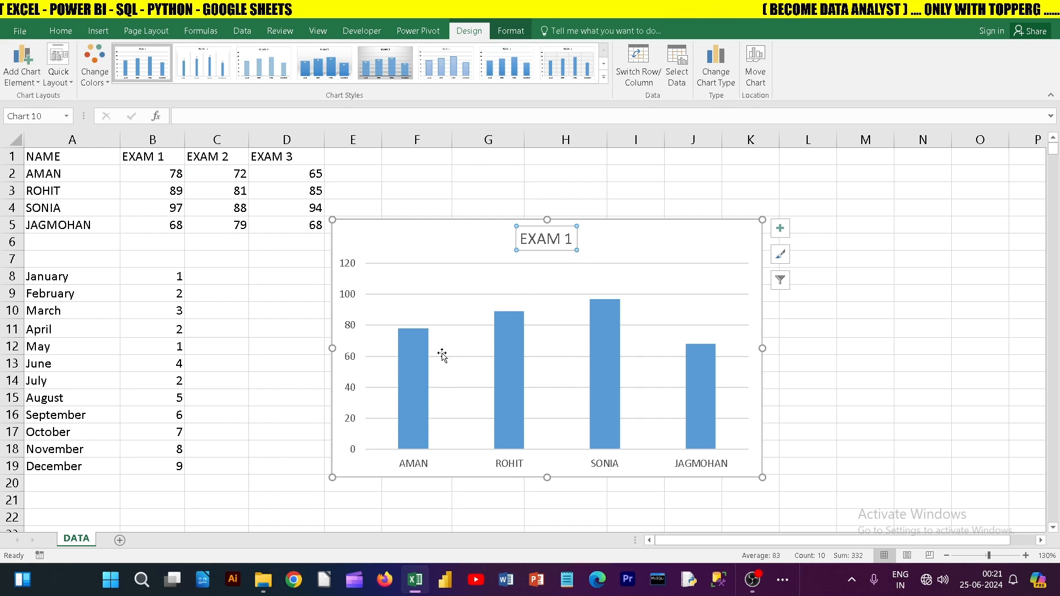
- Delete the EXAM 1 chart and insert a 2-D clustered column chart from A1:B5 again
click(630, 230)
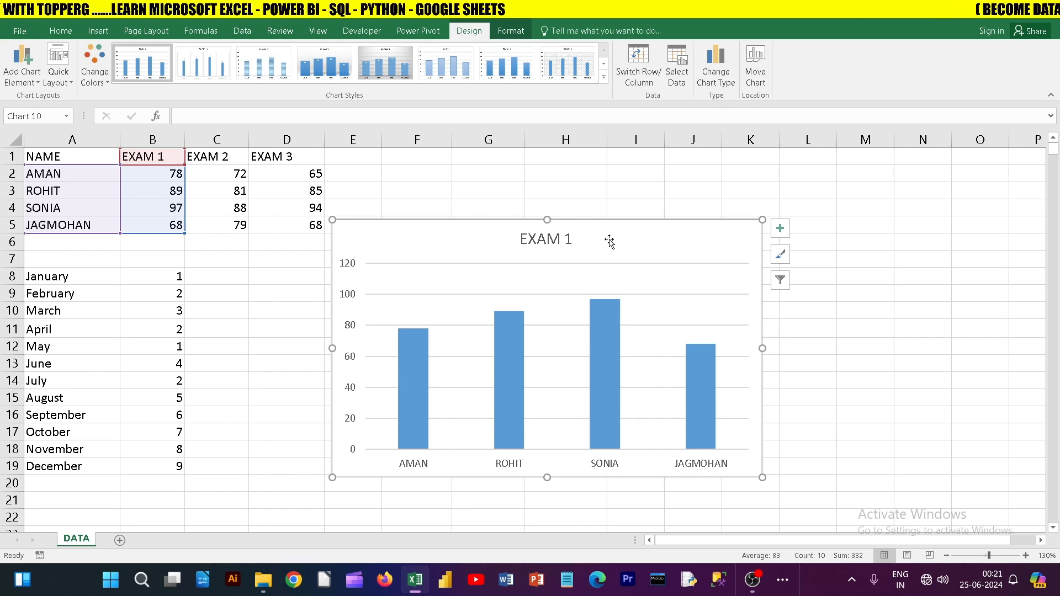
key(Delete)
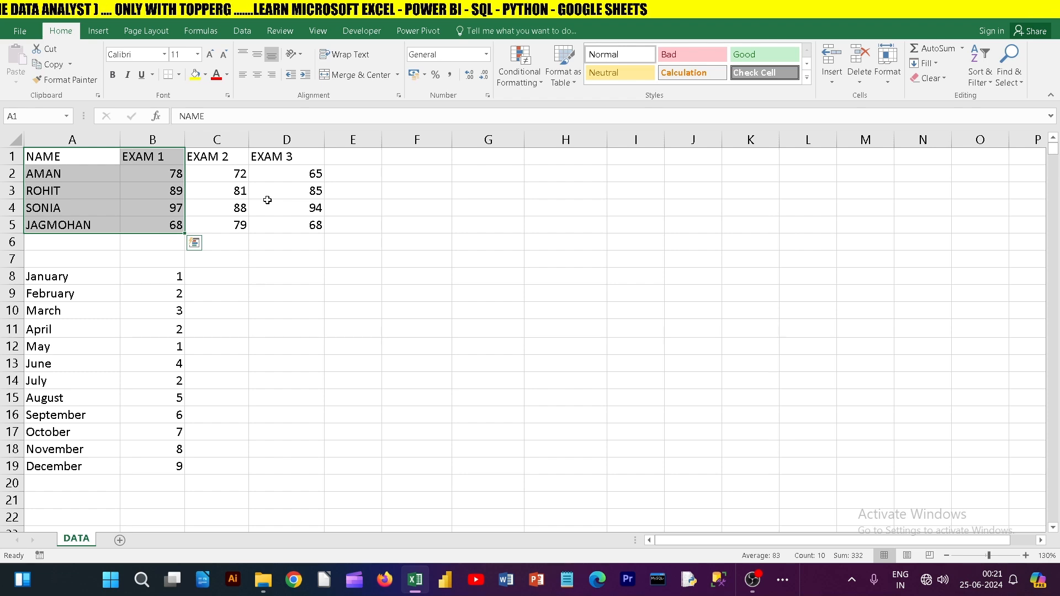
click(99, 30)
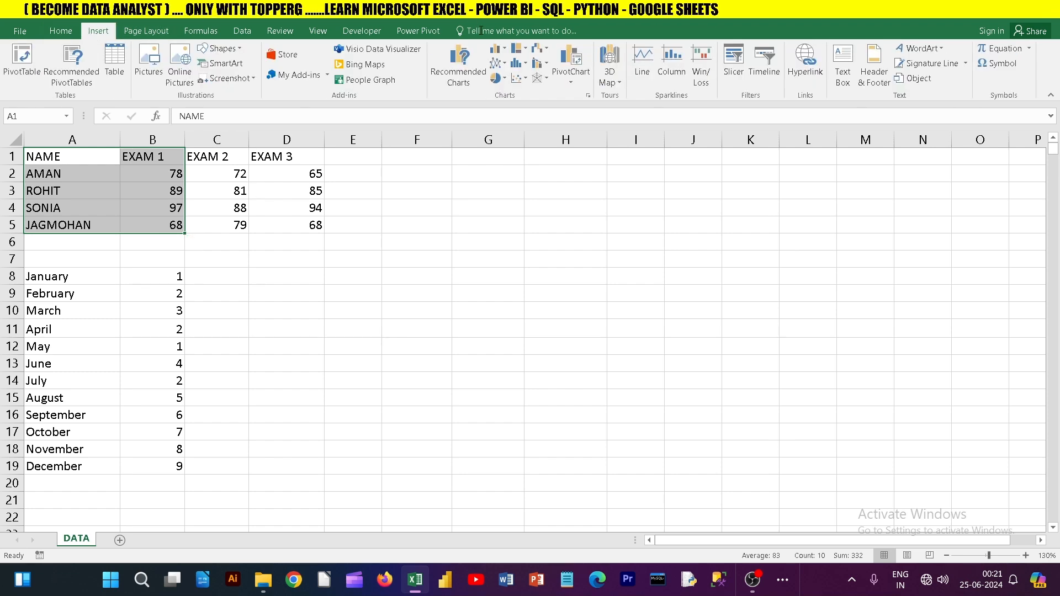
click(497, 49)
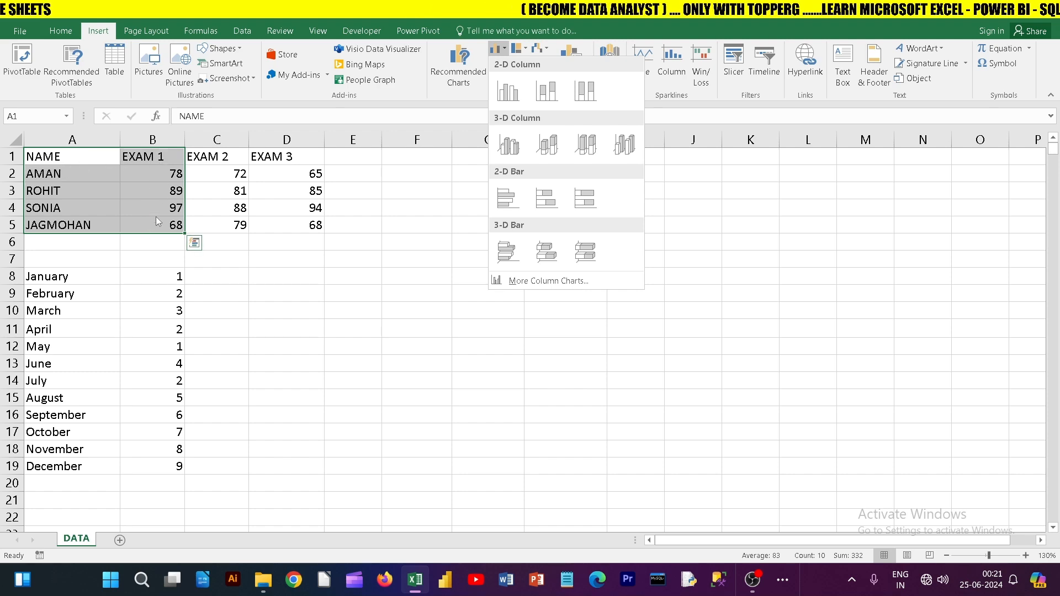
click(505, 102)
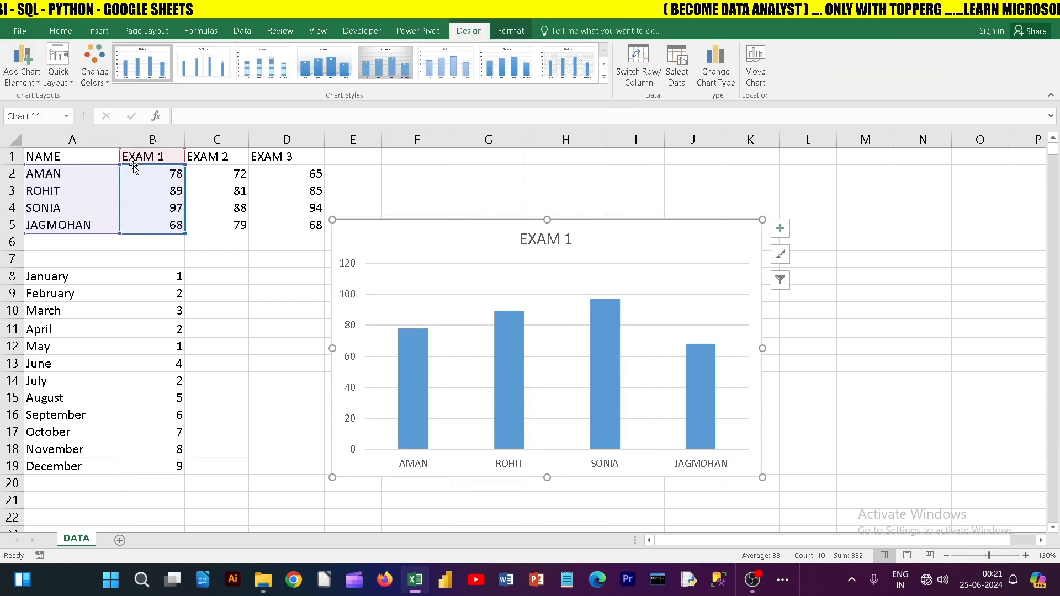
- Delete the EXAM 1 chart and insert a 2-D clustered column chart of all three exams from A1:D5
click(518, 239)
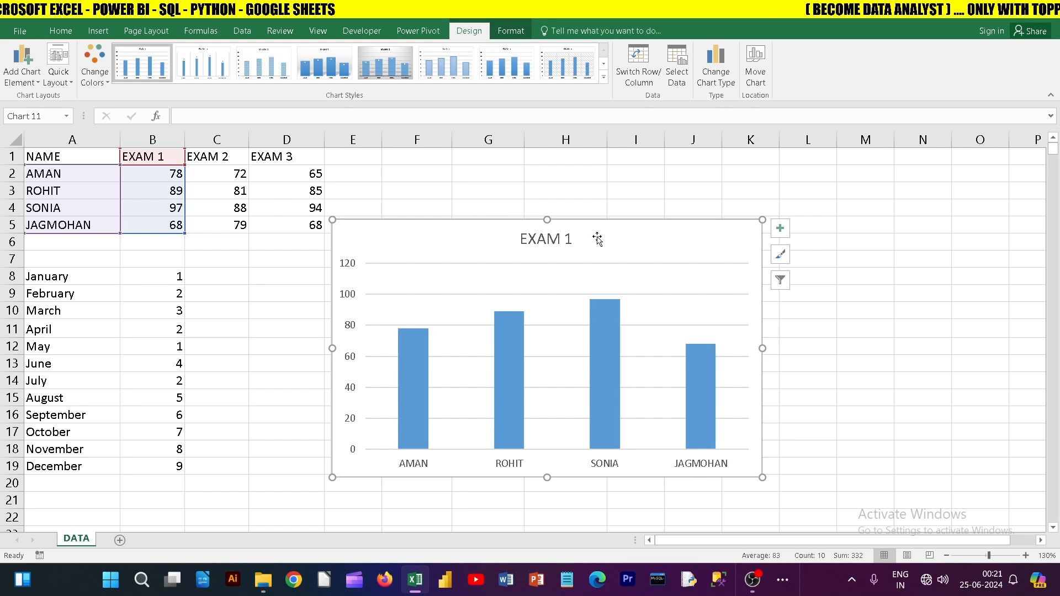
key(Delete)
drag(116, 157, 282, 221)
click(98, 31)
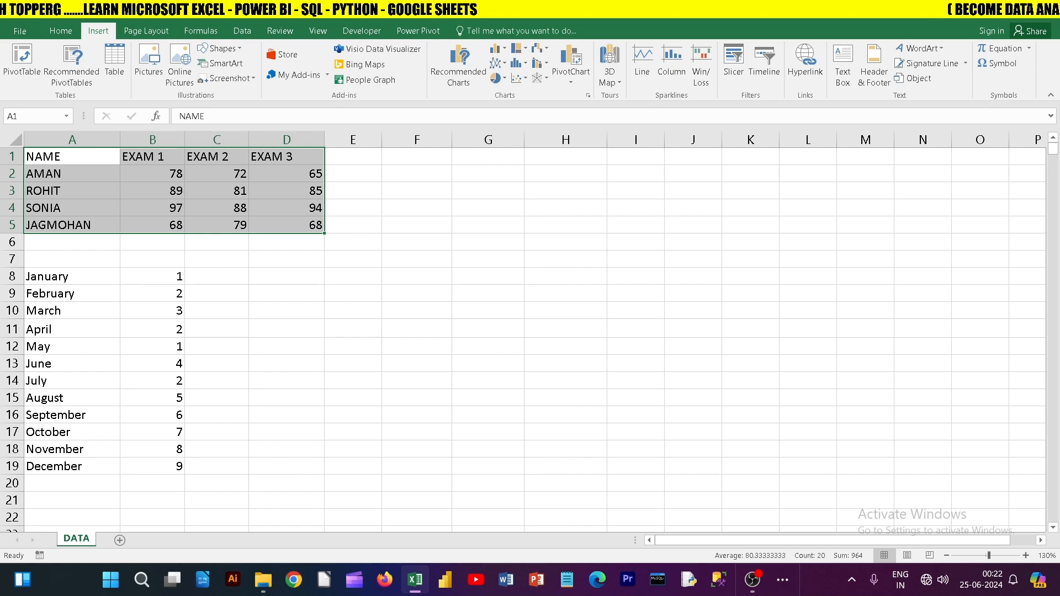
click(508, 53)
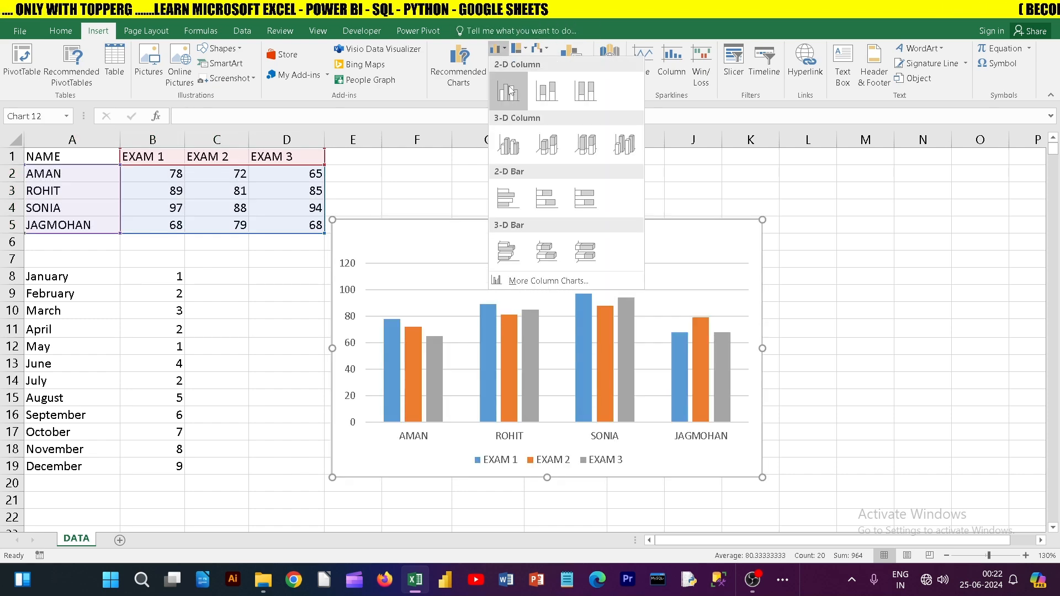
click(505, 100)
- Move the clustered column chart to span about columns H to P, from row 7 to row 22
drag(599, 244, 673, 204)
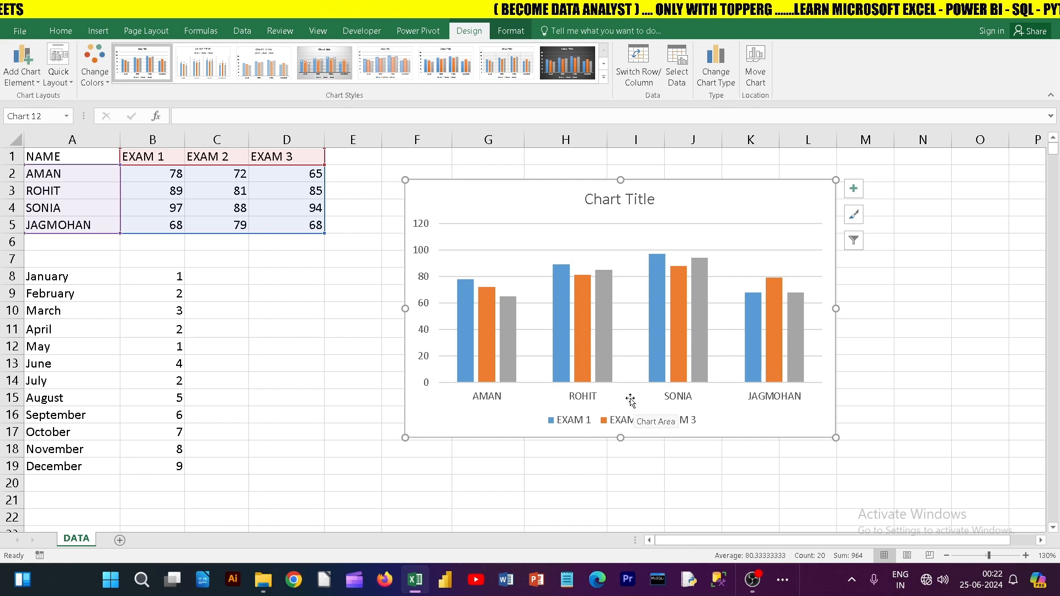
drag(701, 200, 892, 281)
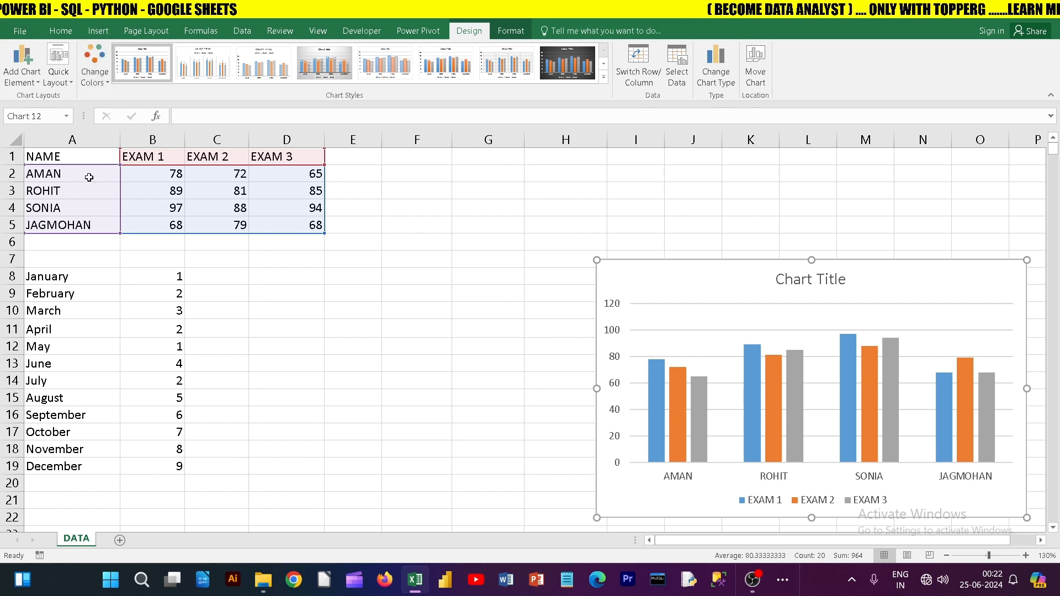
key(Escape)
- Insert a 2-D stacked column chart from A1:D5 and place it directly left of the clustered column chart
drag(87, 156, 301, 226)
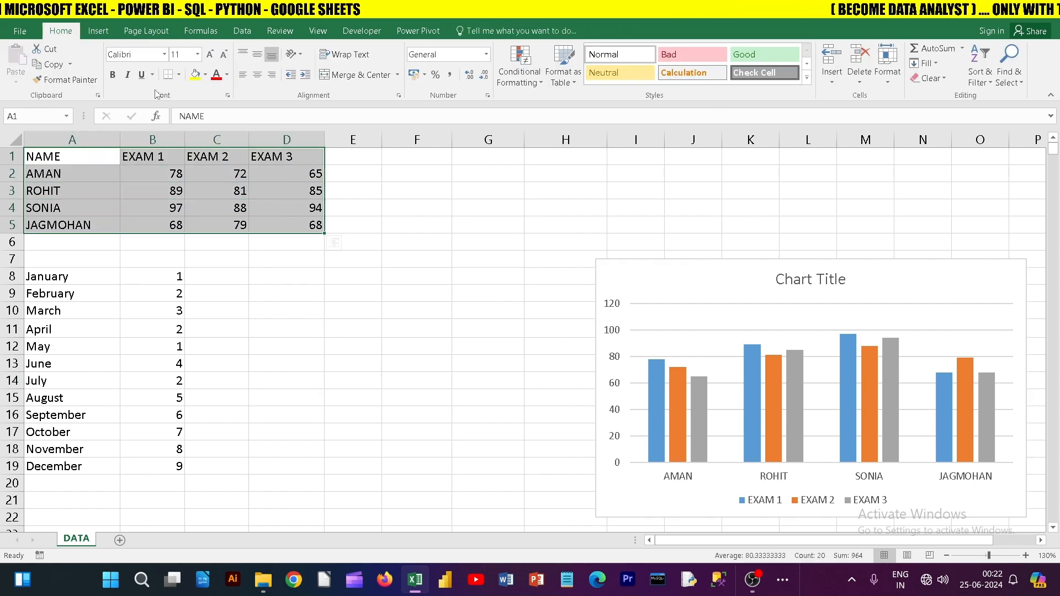
click(96, 32)
click(505, 50)
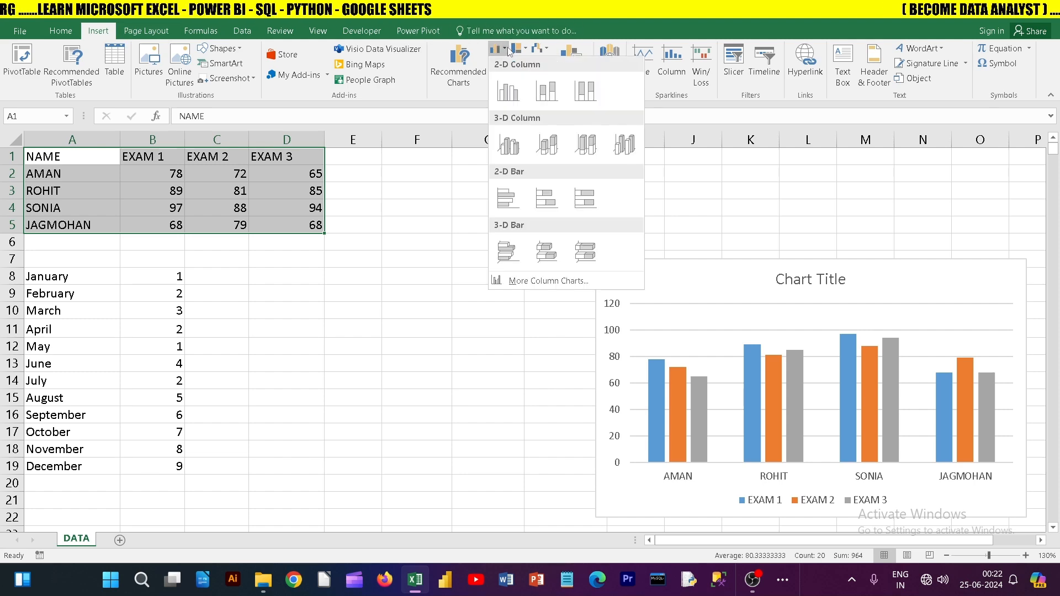
click(547, 90)
drag(626, 250, 449, 289)
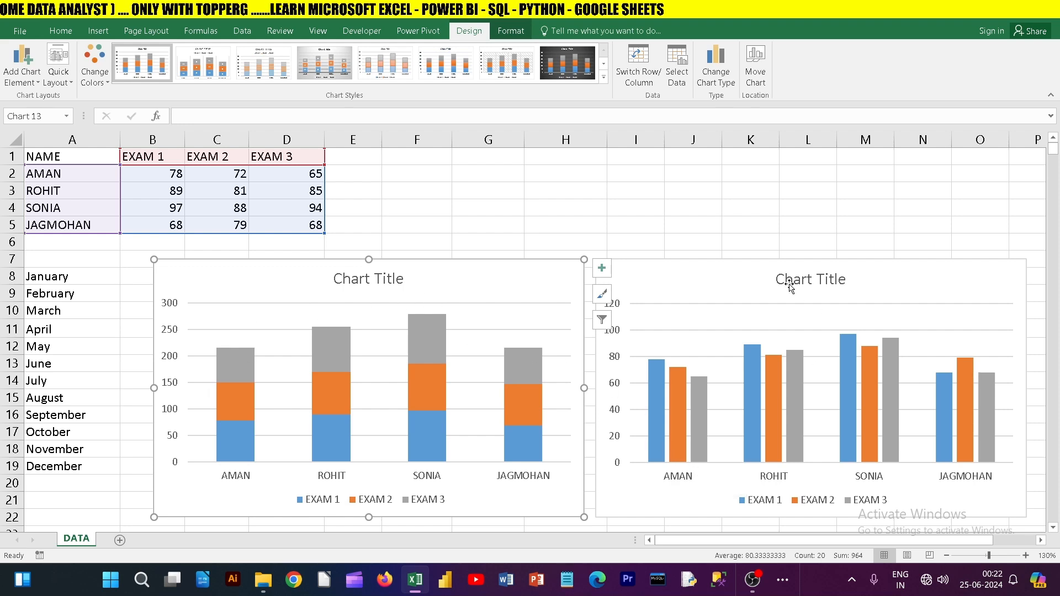
- Replace the placeholder title of the clustered column chart with C
click(802, 294)
click(797, 283)
double_click(796, 282)
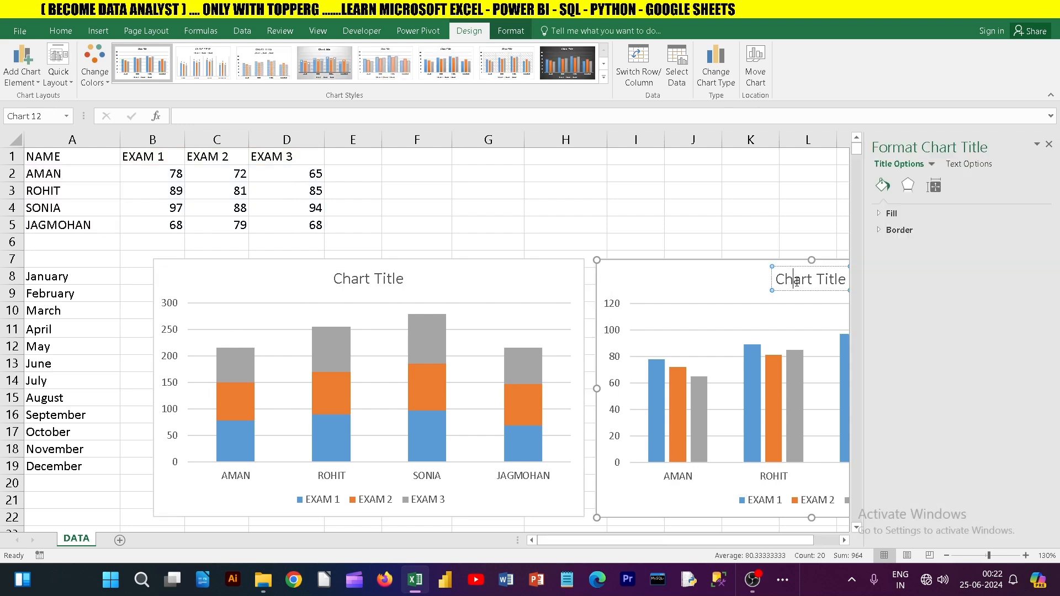
triple_click(796, 282)
text(C)
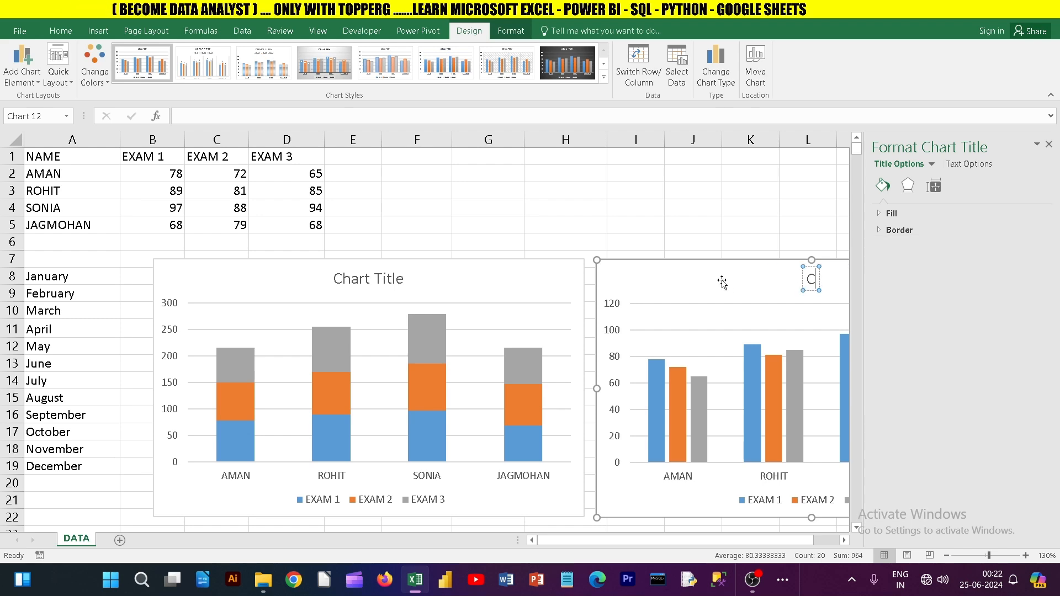
click(677, 224)
- Replace the placeholder title of the stacked column chart with S and close the formatting pane
click(376, 277)
click(376, 277)
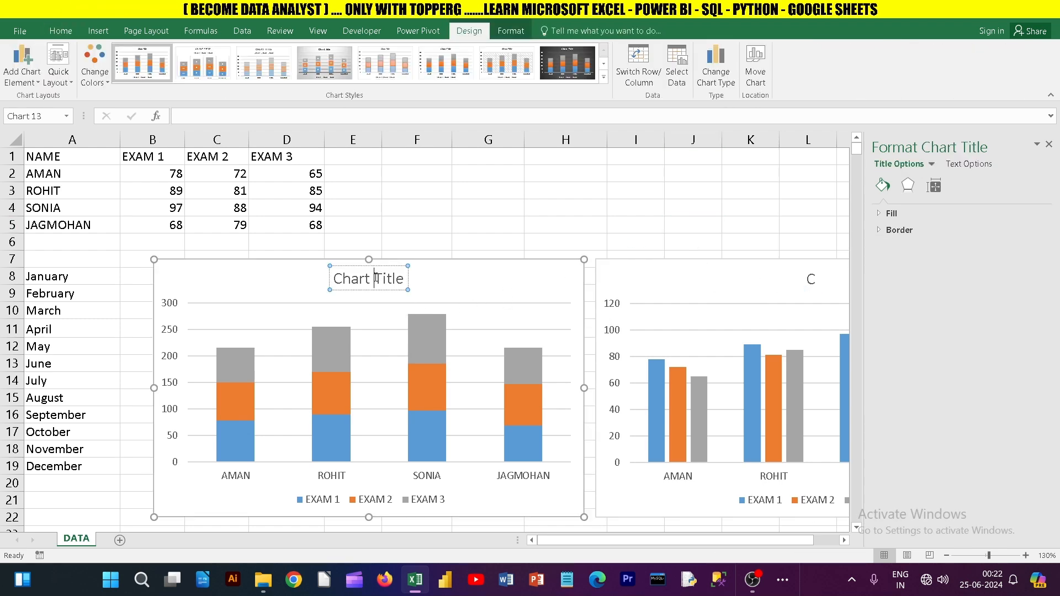
triple_click(376, 278)
text(S)
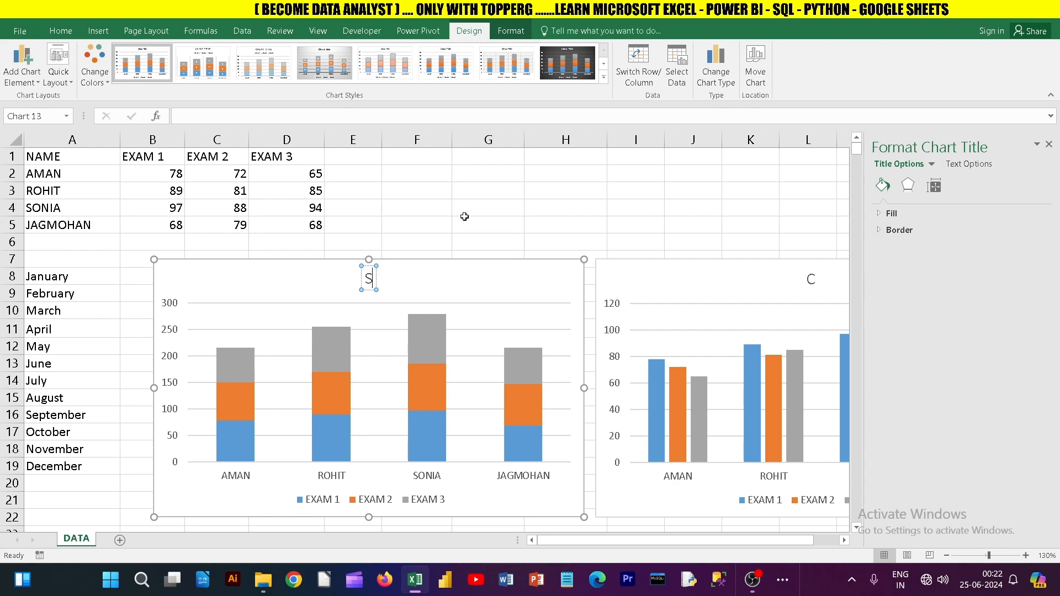
click(464, 217)
click(660, 215)
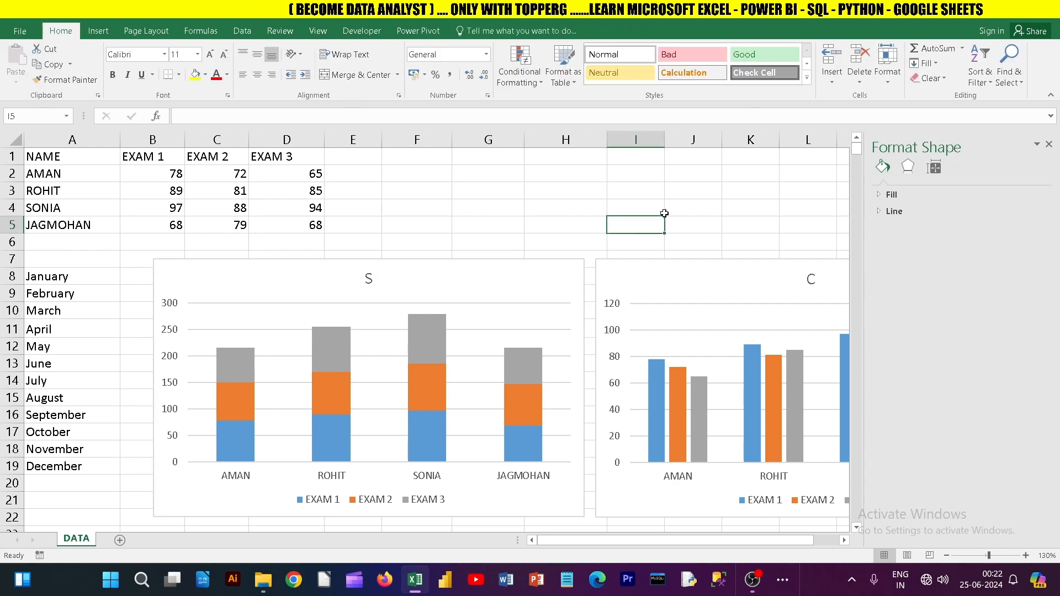
click(1049, 144)
click(431, 287)
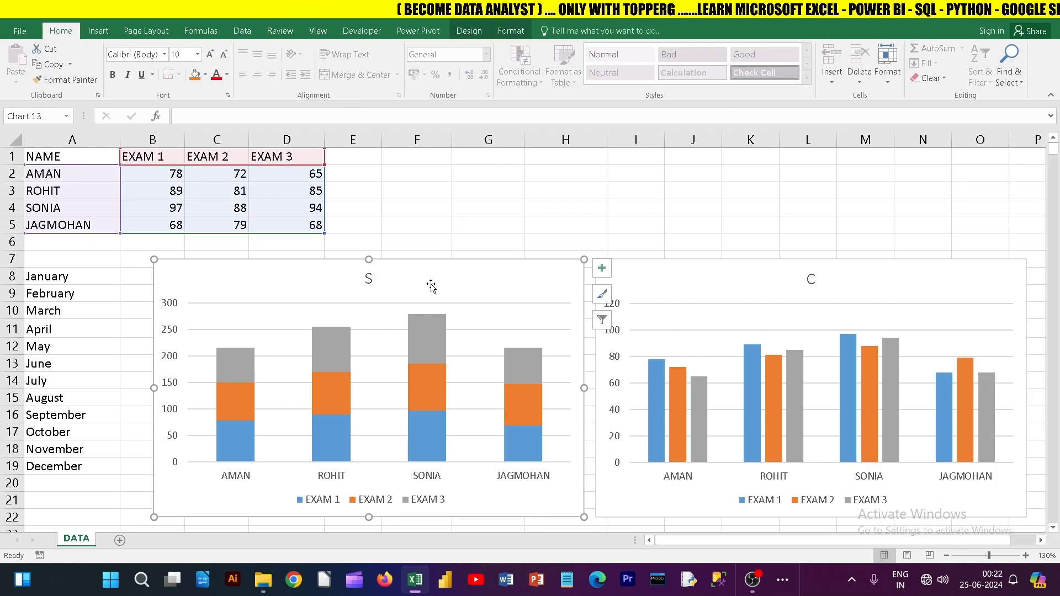
click(690, 285)
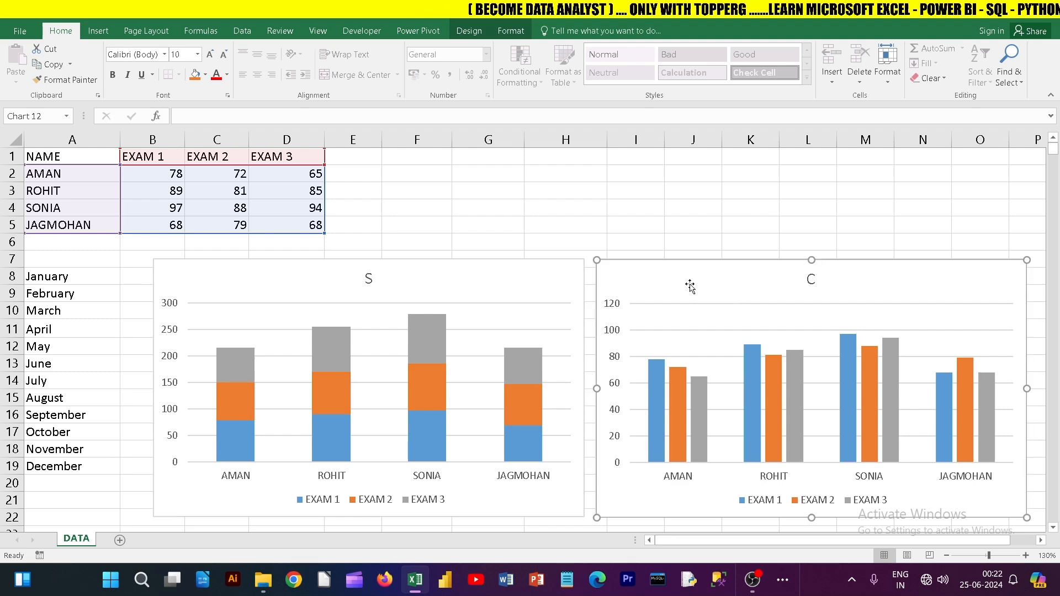
mouse_move(664, 454)
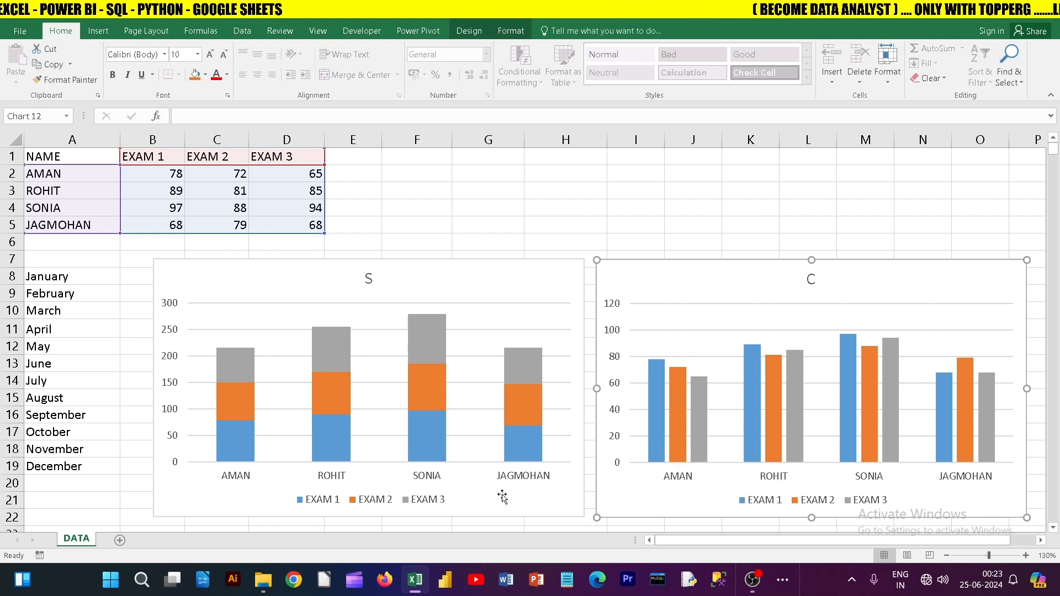
click(451, 278)
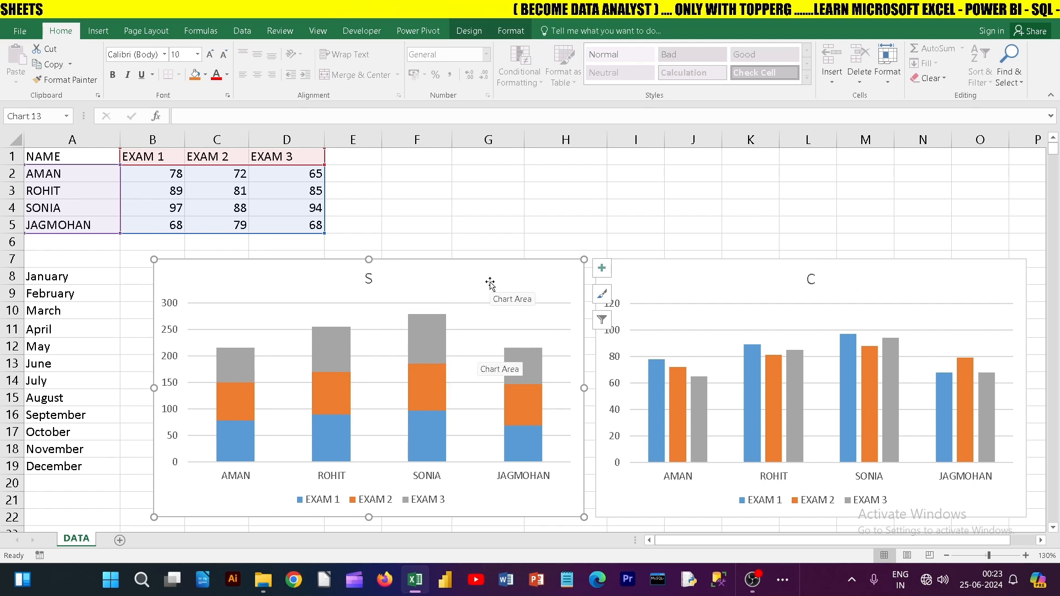
click(712, 284)
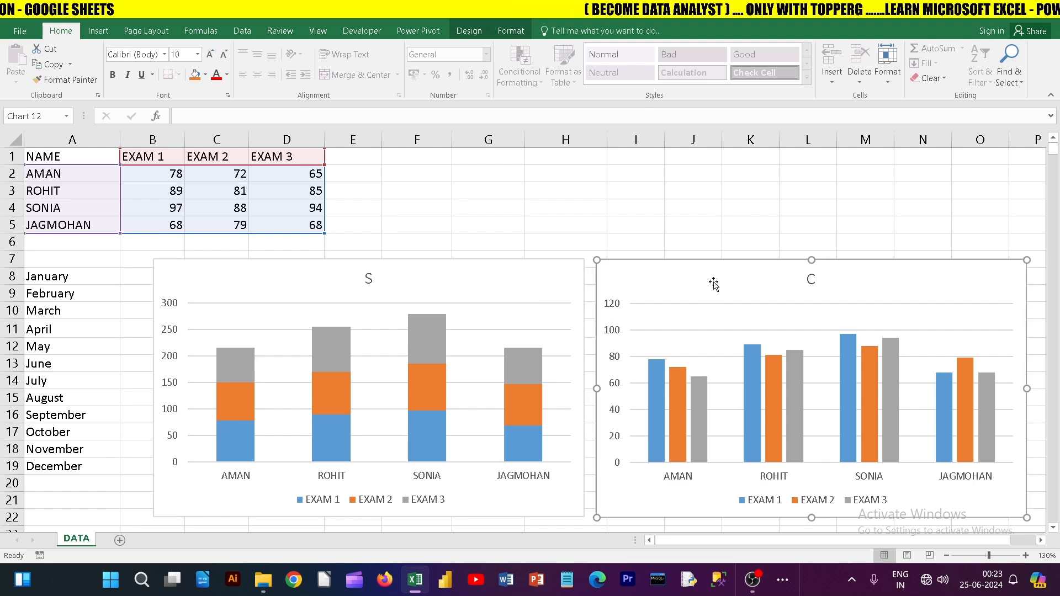